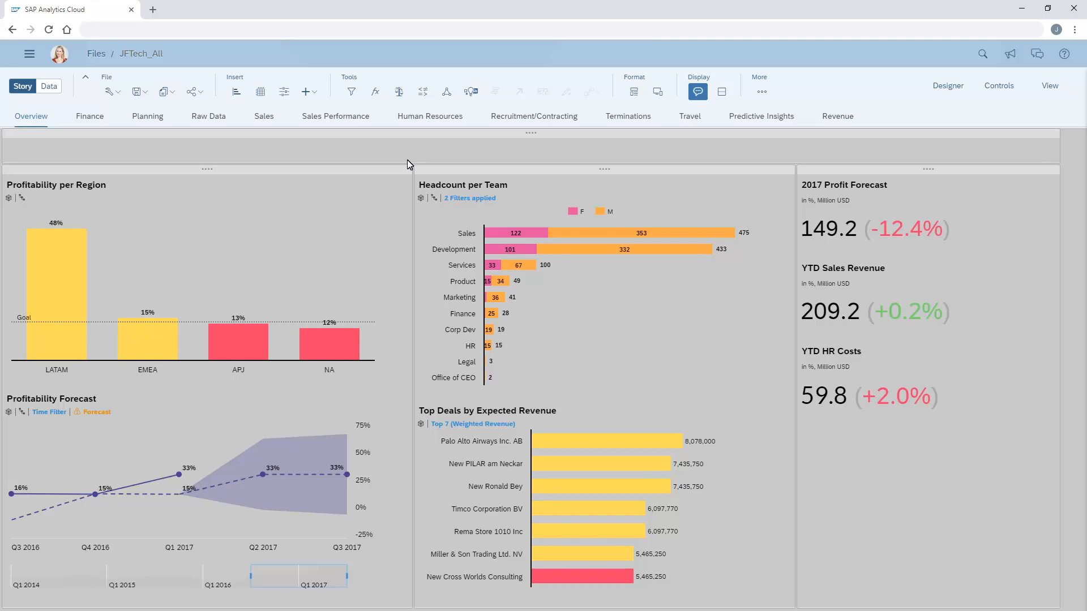
Step: Upload Logo.png into the empty header lane of the Overview page and shrink the image to a small logo
click(356, 134)
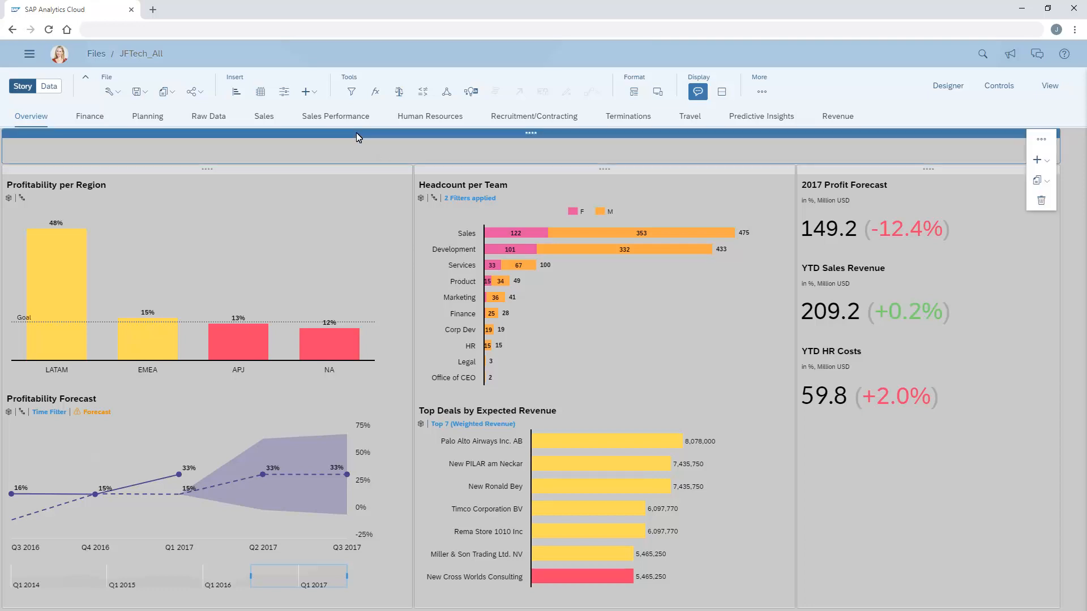
click(313, 93)
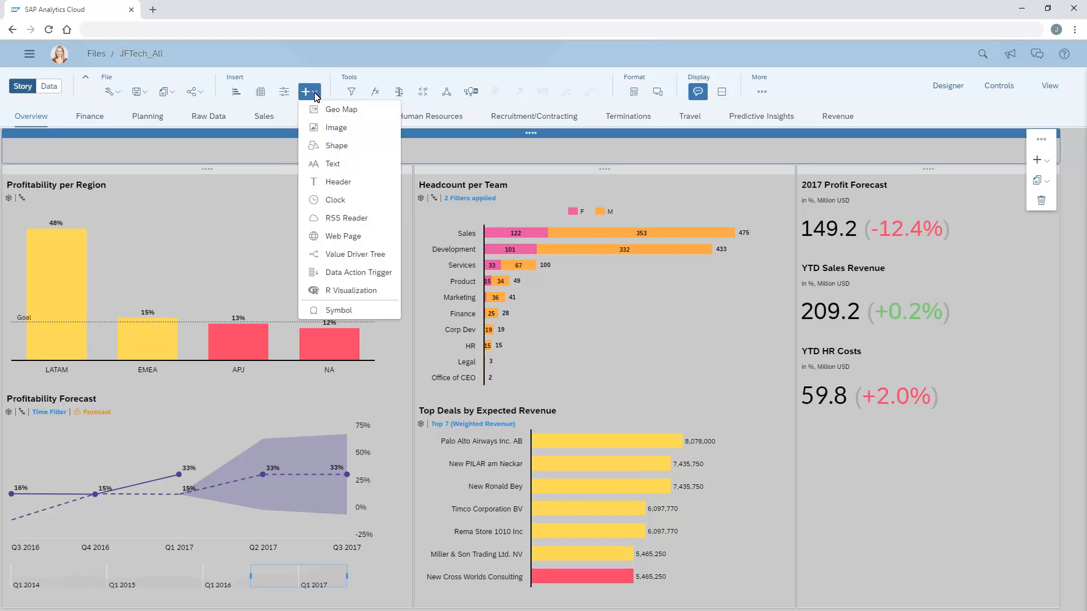
click(336, 129)
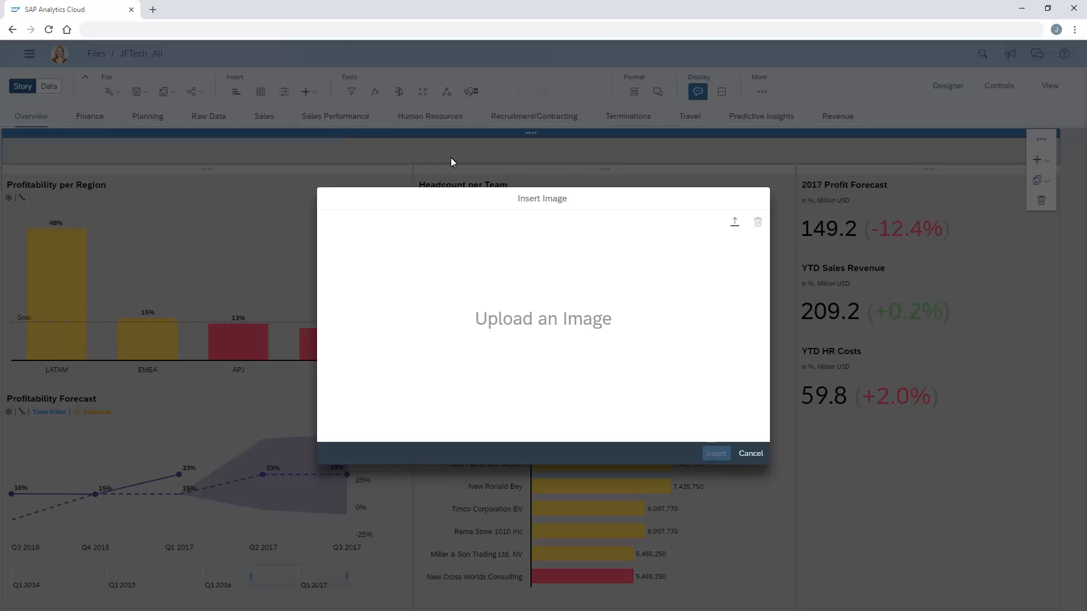
click(734, 223)
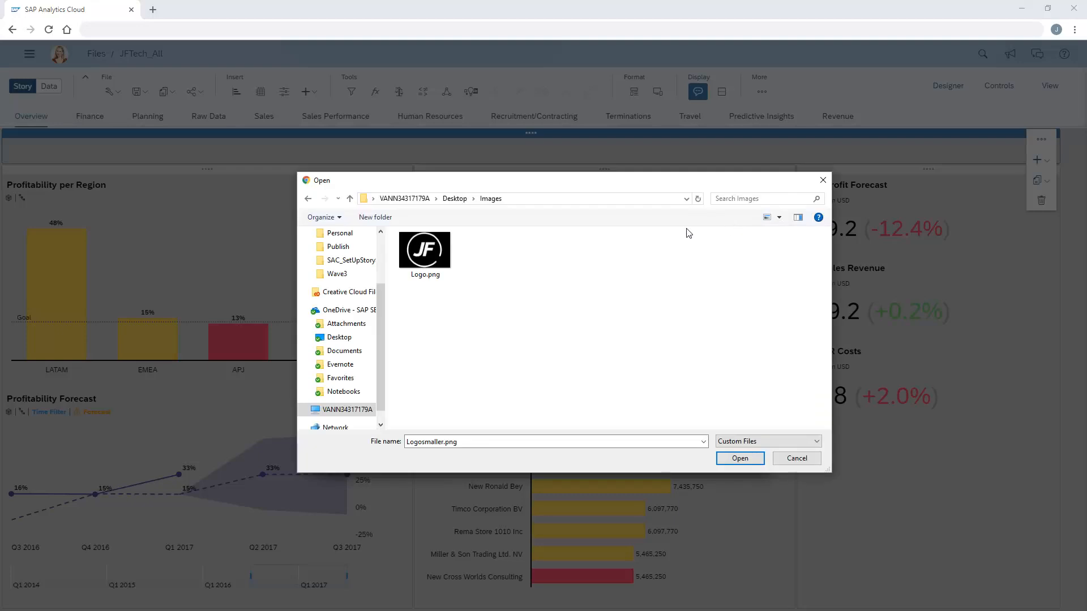
click(425, 261)
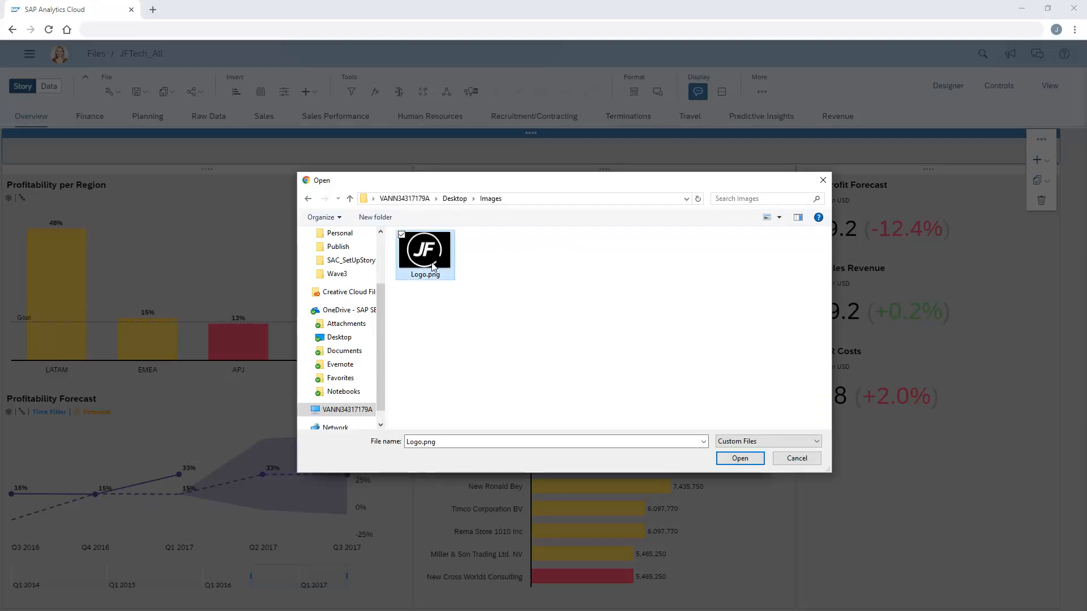
click(740, 458)
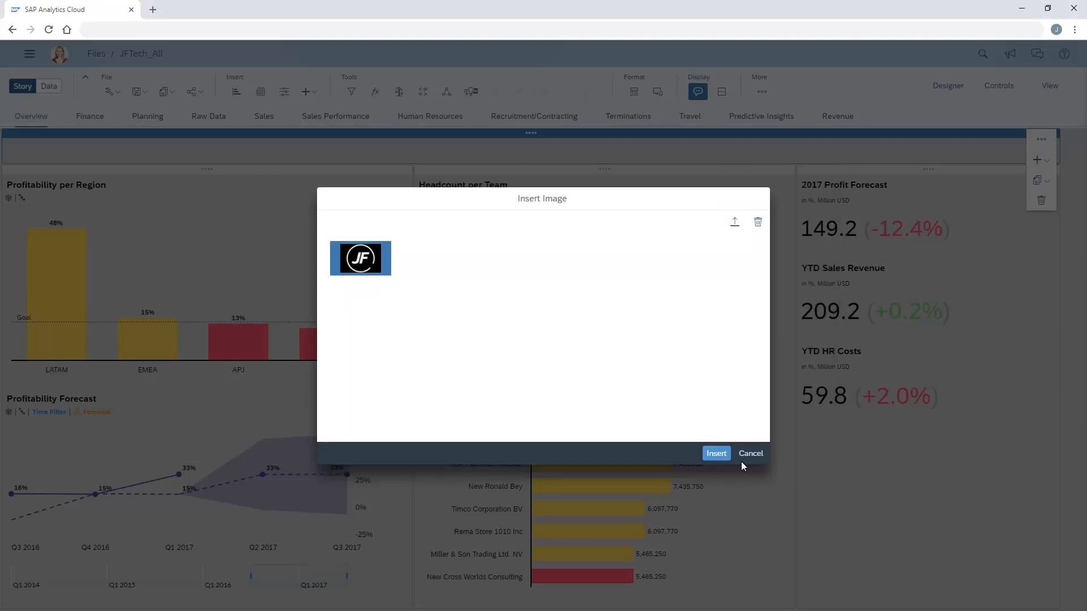
click(718, 457)
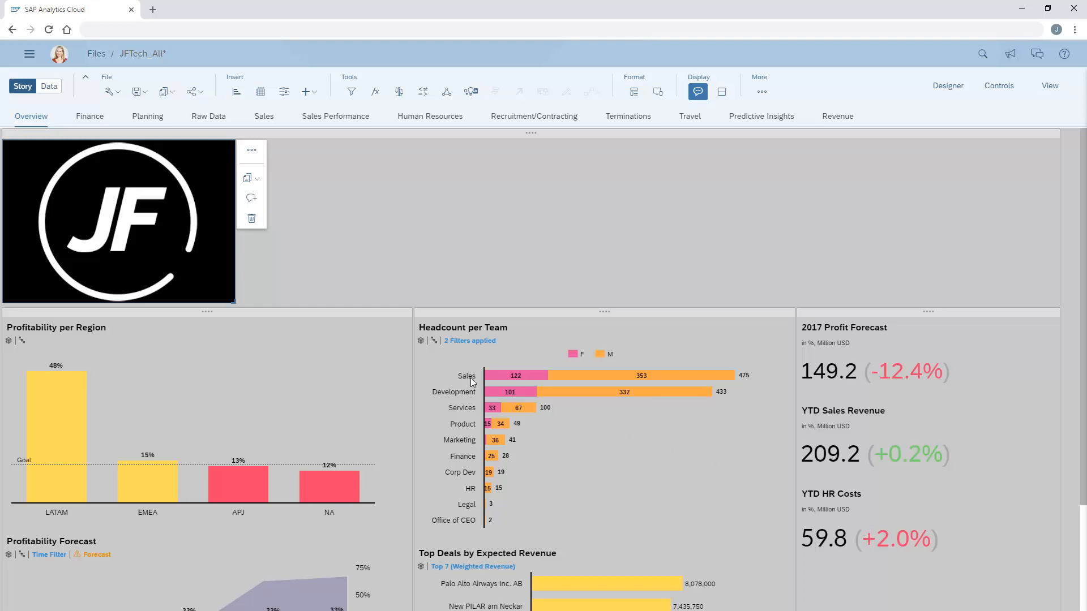
drag(236, 304, 35, 165)
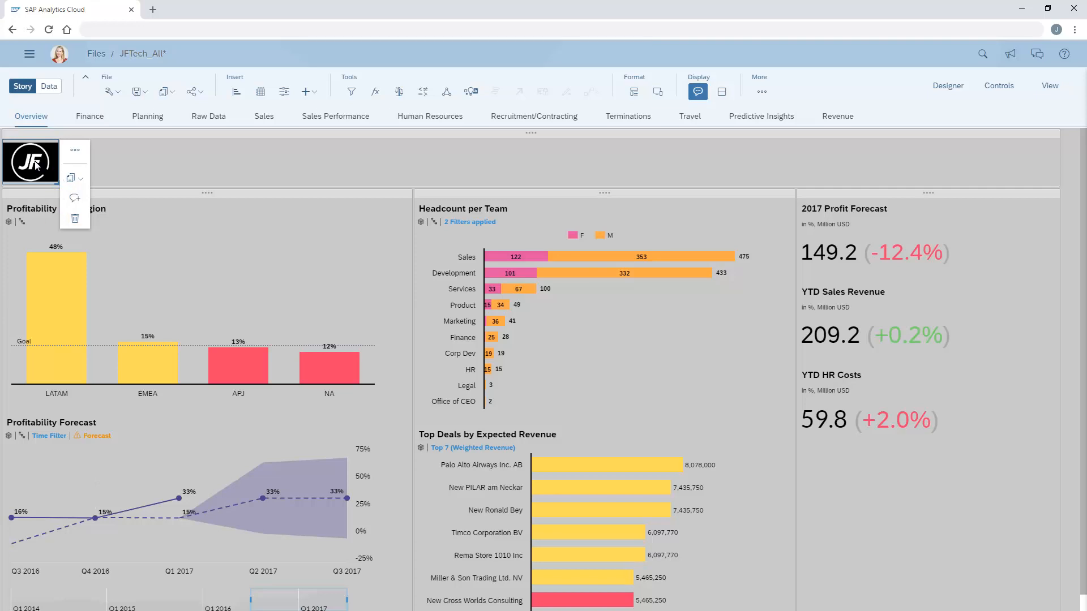
Step: Set the logo image's background color to black in its styling options
click(68, 155)
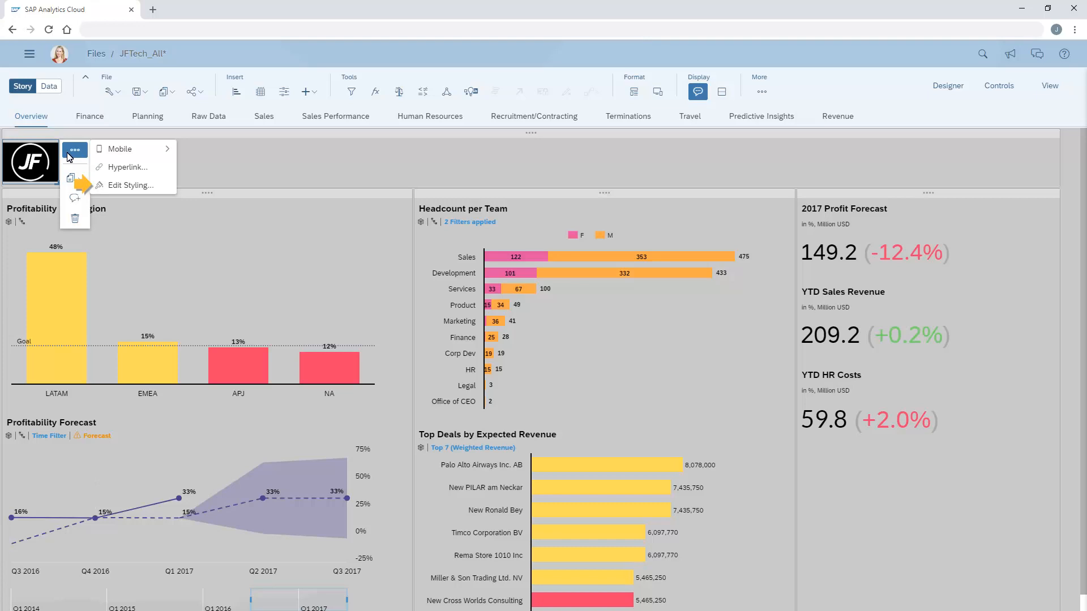
click(130, 188)
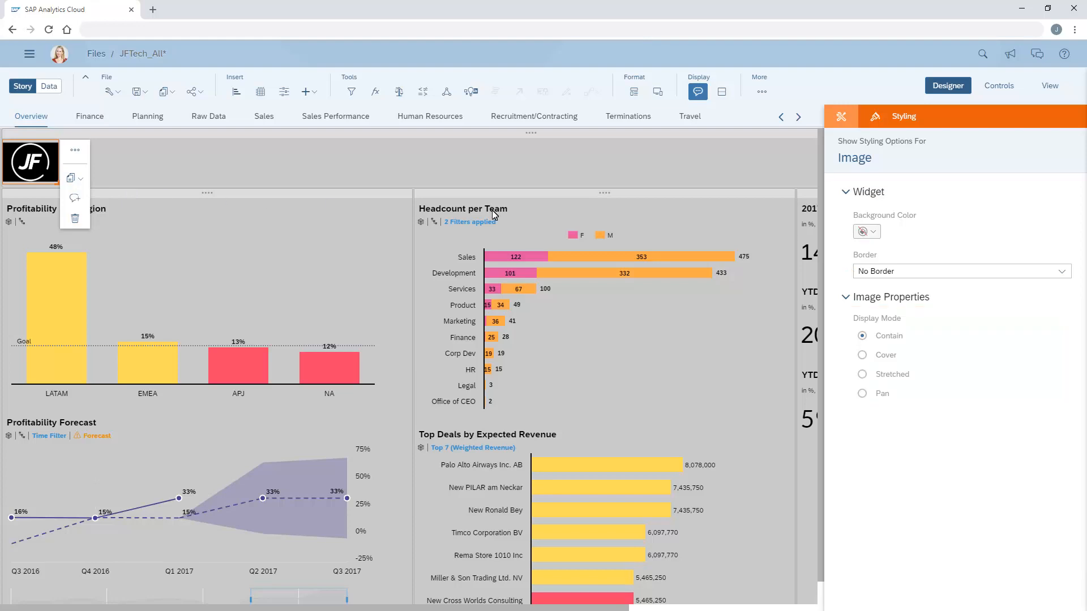
click(866, 231)
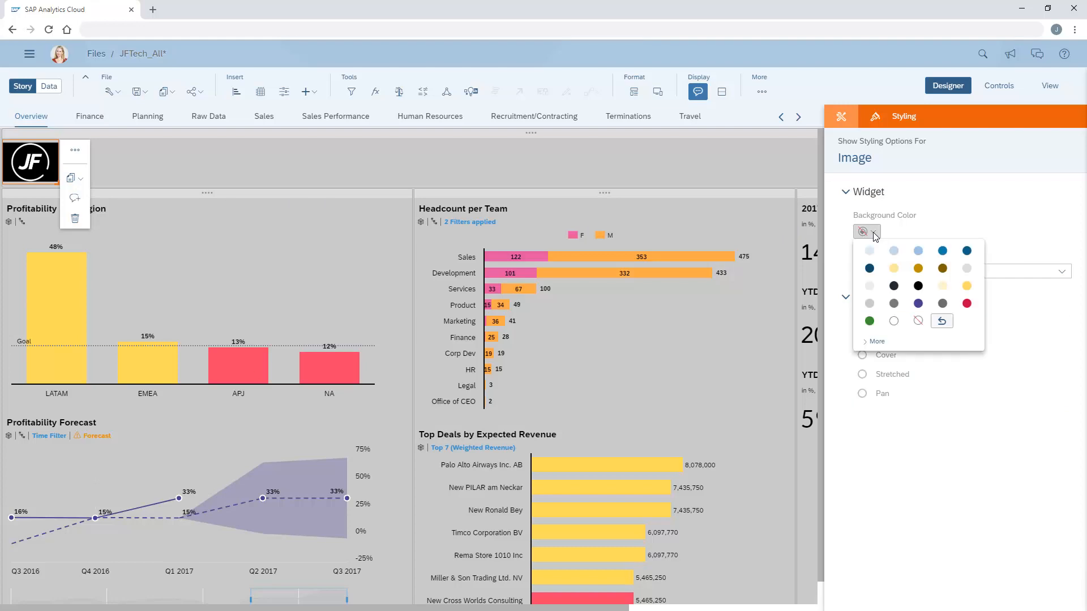
click(917, 288)
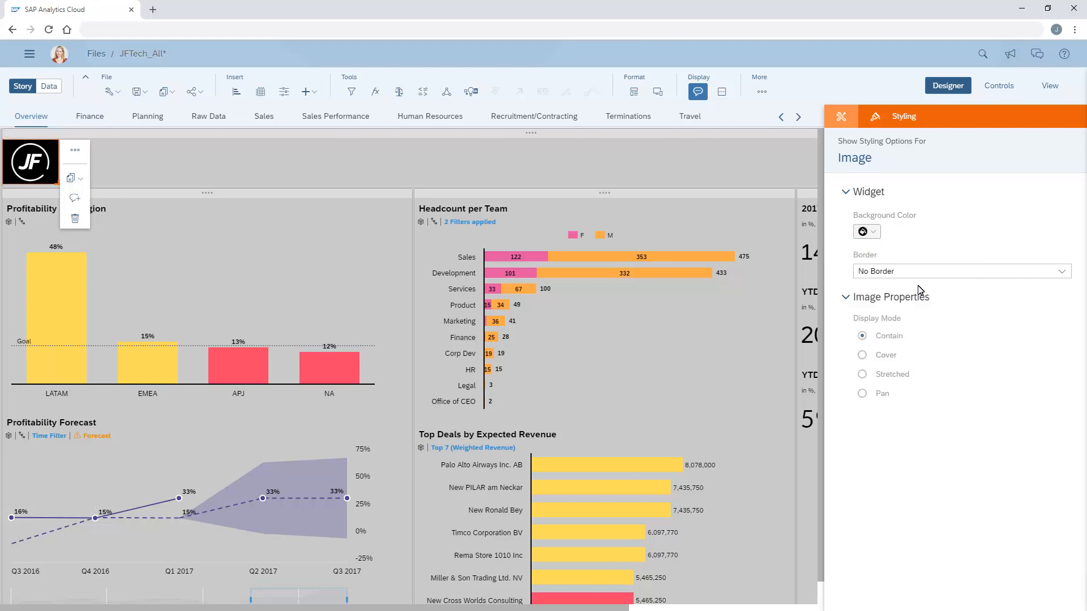
click(949, 91)
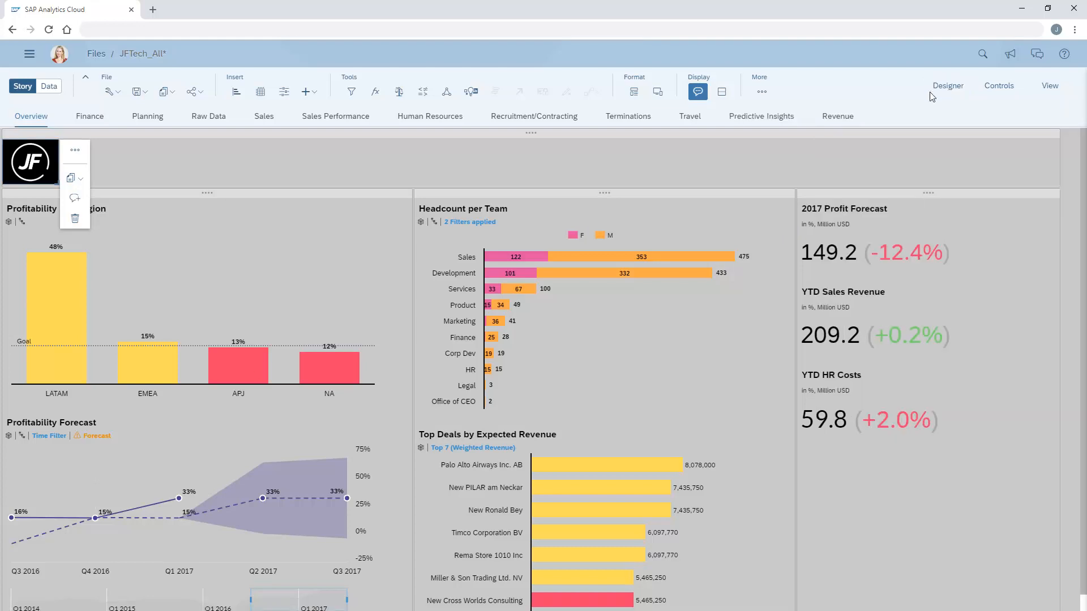
Step: Insert a text widget reading "OVERVIEW" beside the logo in the header lane
click(155, 167)
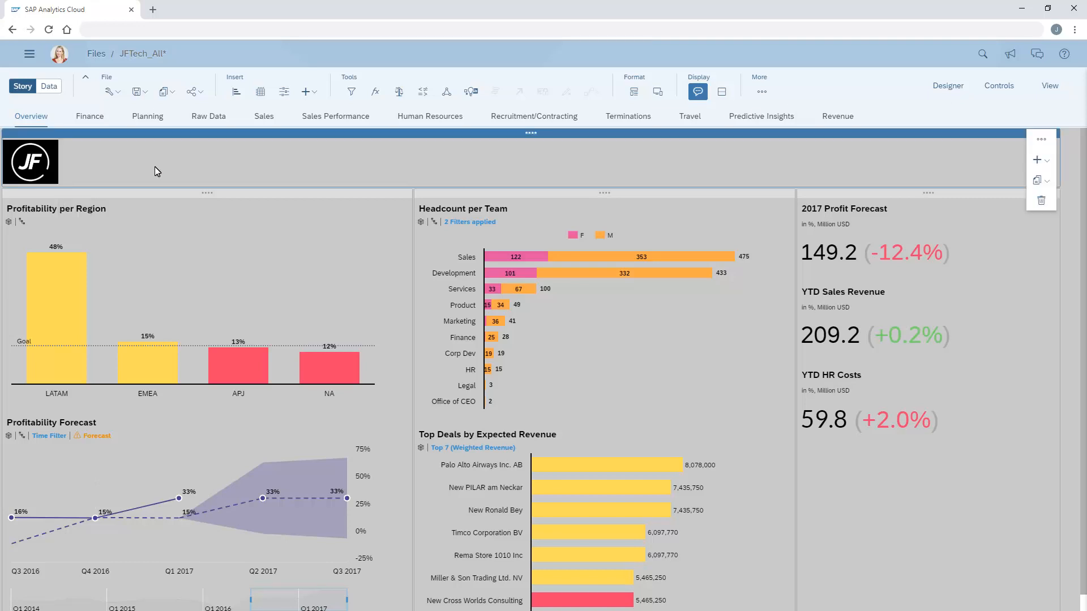
click(314, 92)
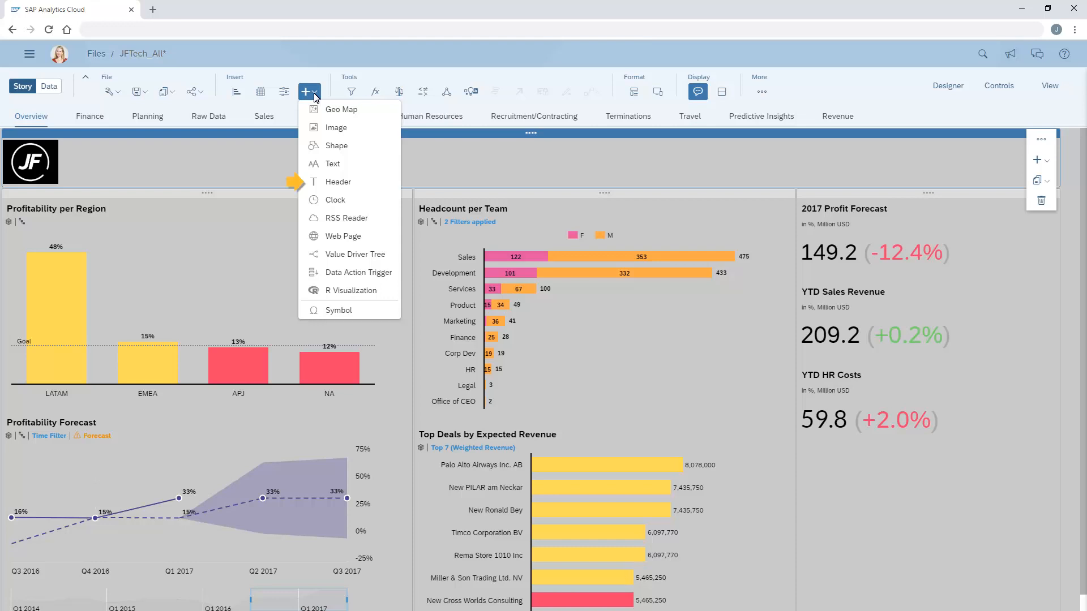
click(334, 168)
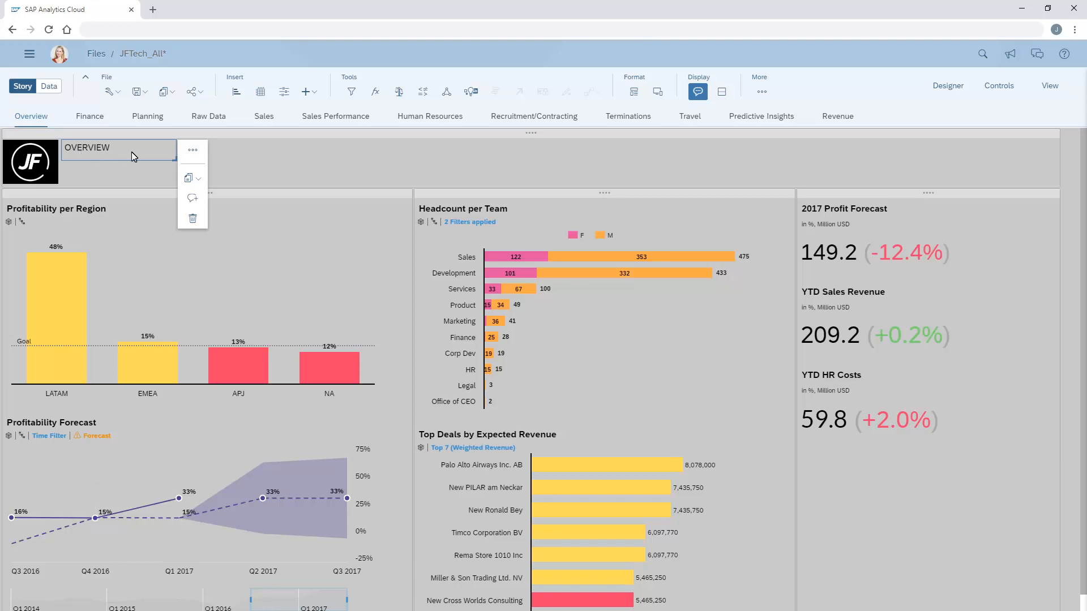
Step: Style the OVERVIEW text with a black background and a white font color
click(192, 150)
click(247, 205)
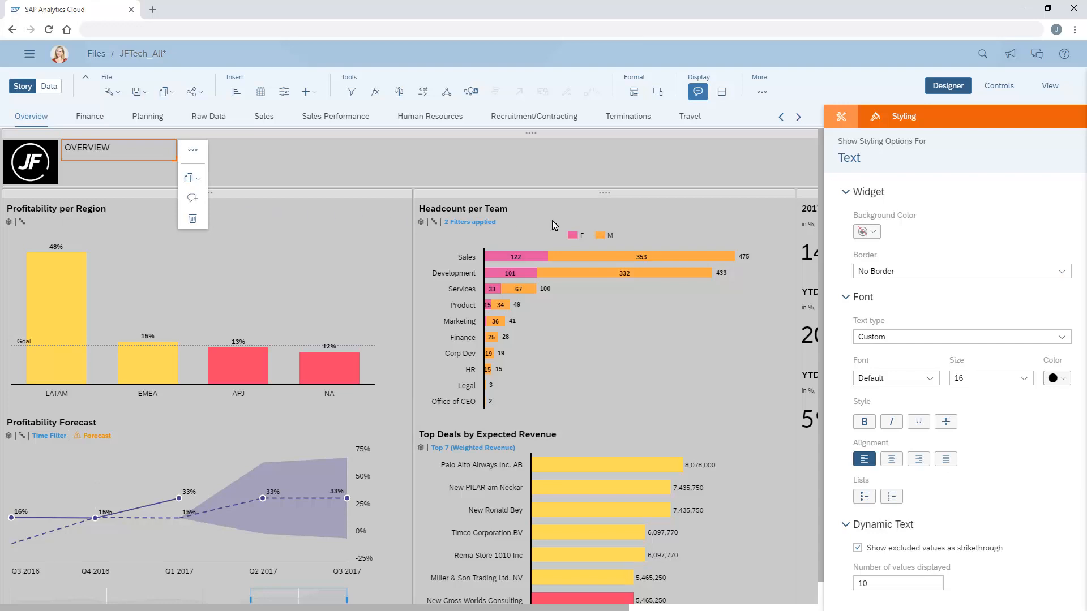
click(872, 232)
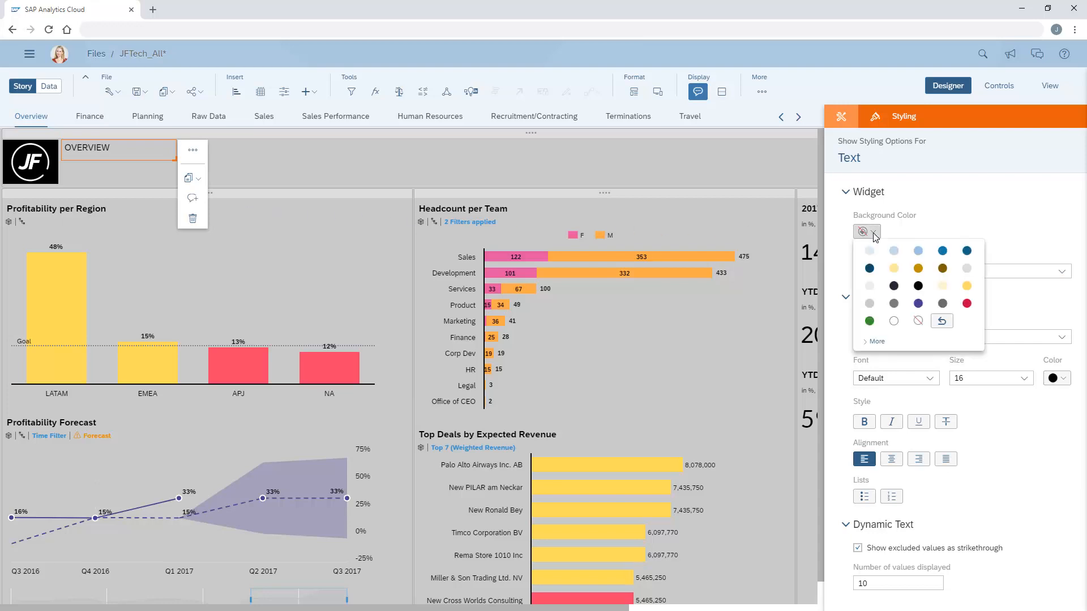
click(918, 287)
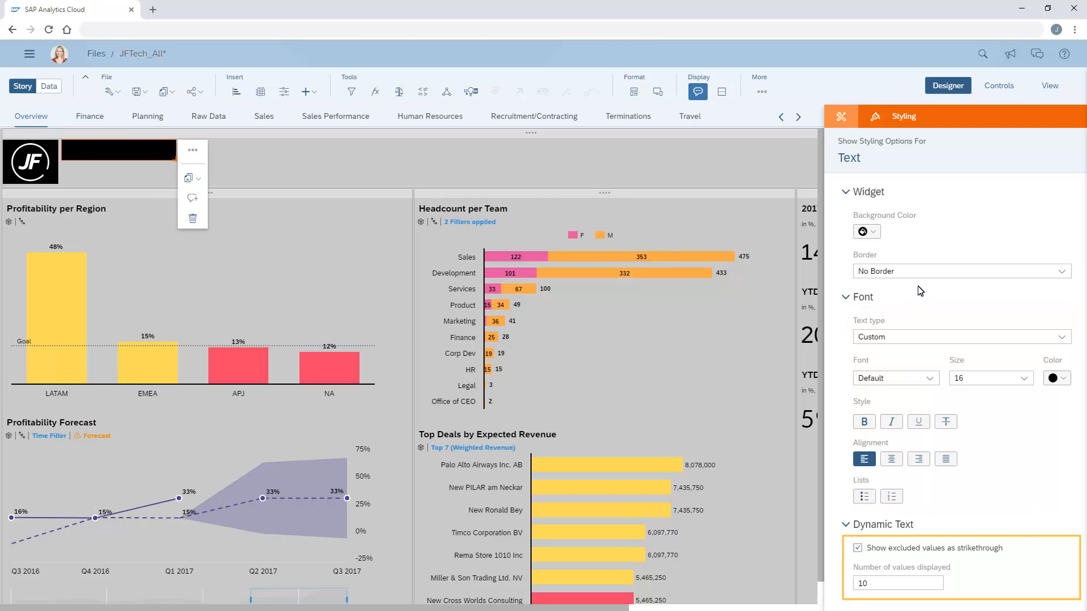
click(1063, 380)
click(1021, 270)
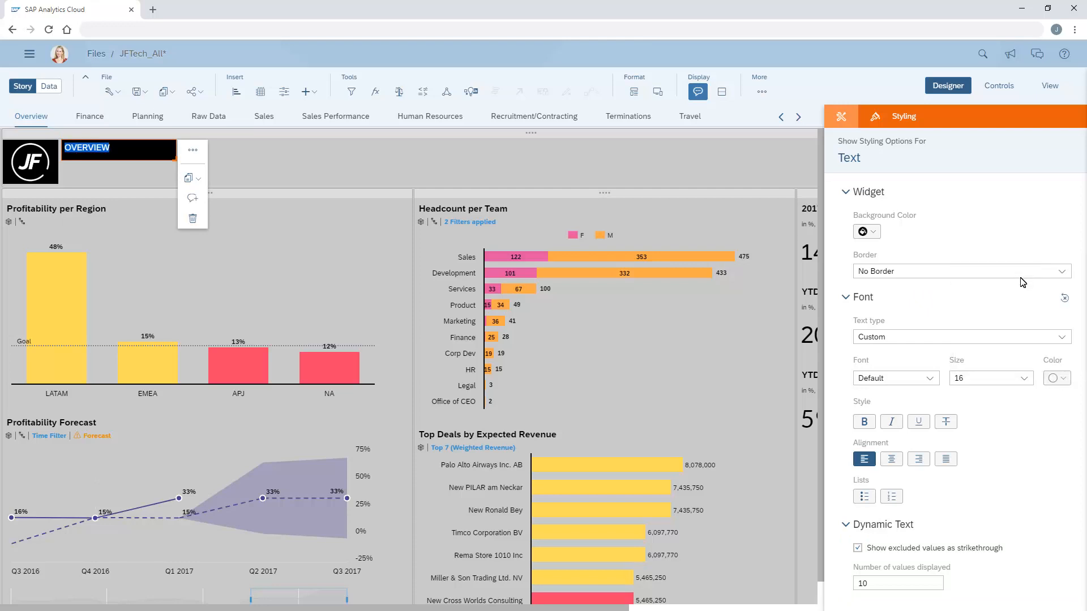
Step: Make the OVERVIEW text bold at size 24 and stretch its box across the rest of the header lane
click(1025, 379)
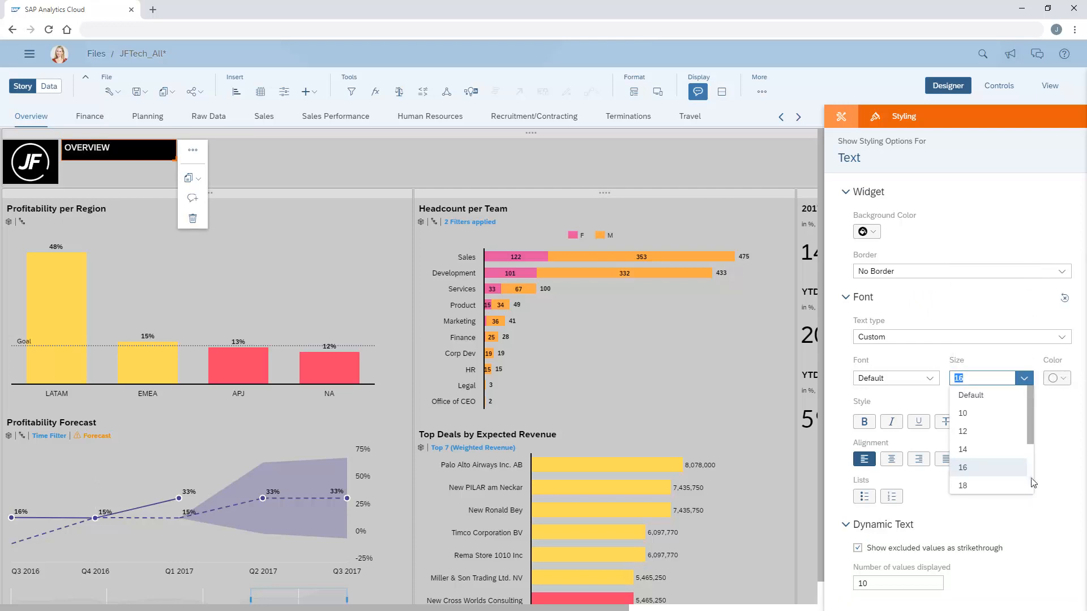
click(1031, 480)
click(965, 453)
click(864, 423)
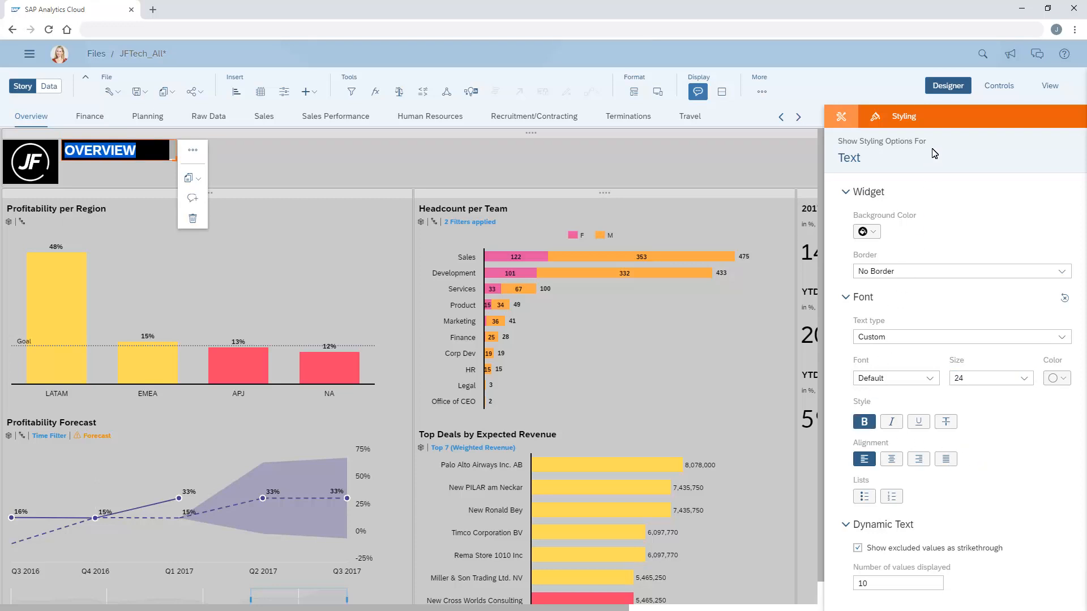
click(949, 90)
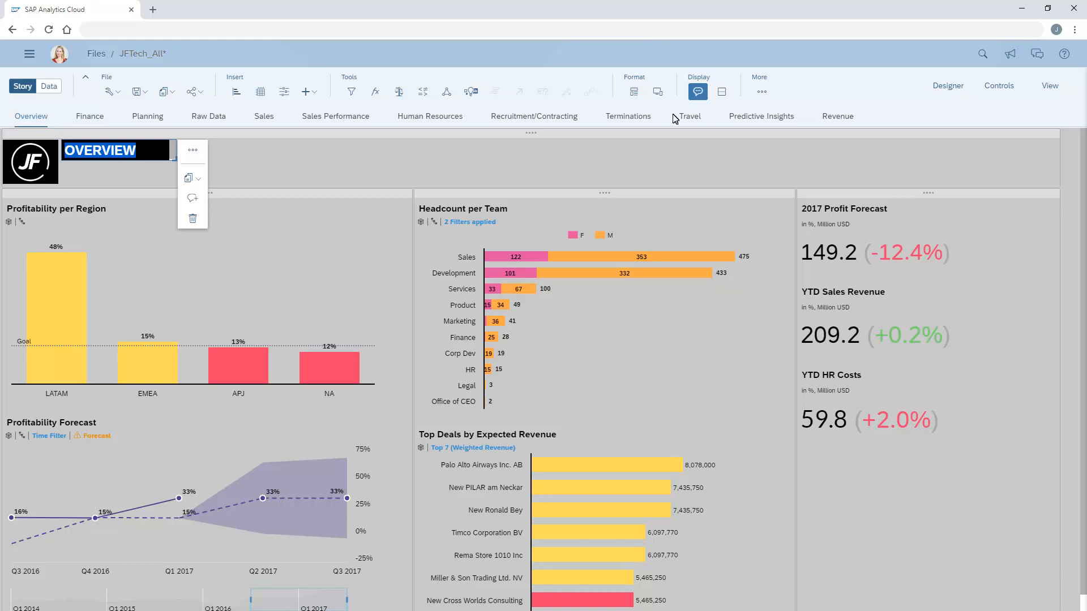
drag(177, 163, 1062, 189)
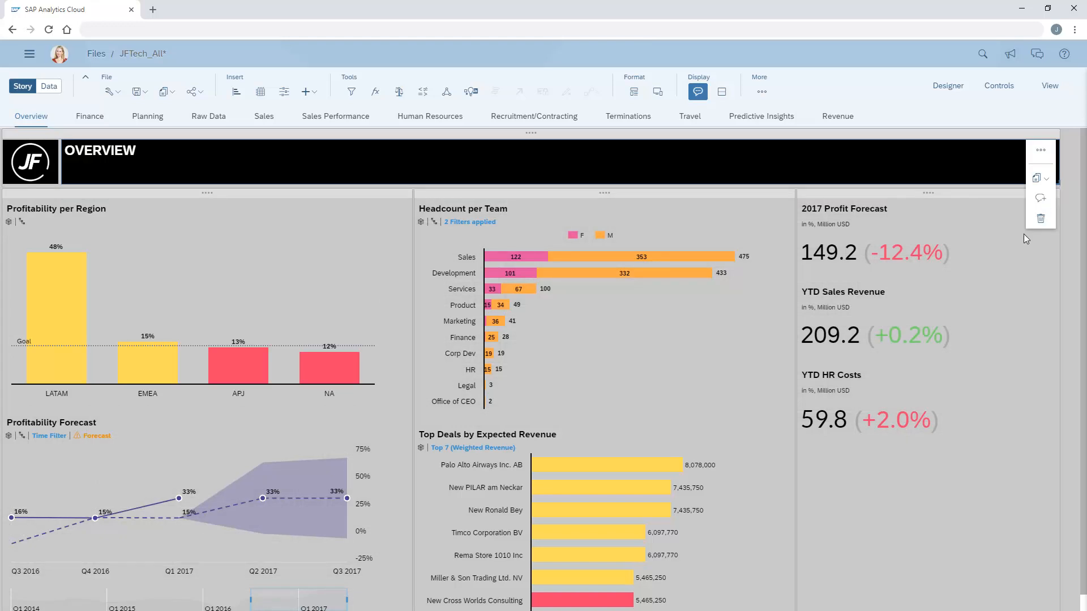
Step: Insert the document shape from the Miscellaneous group into the lane with the profit, revenue and HR cost figures
click(828, 514)
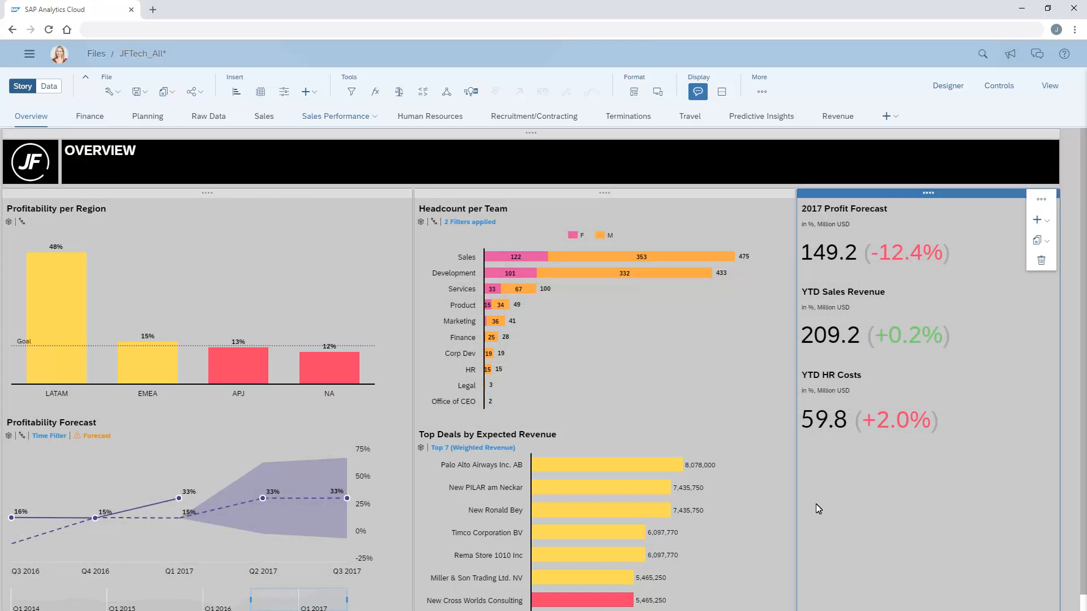
click(315, 91)
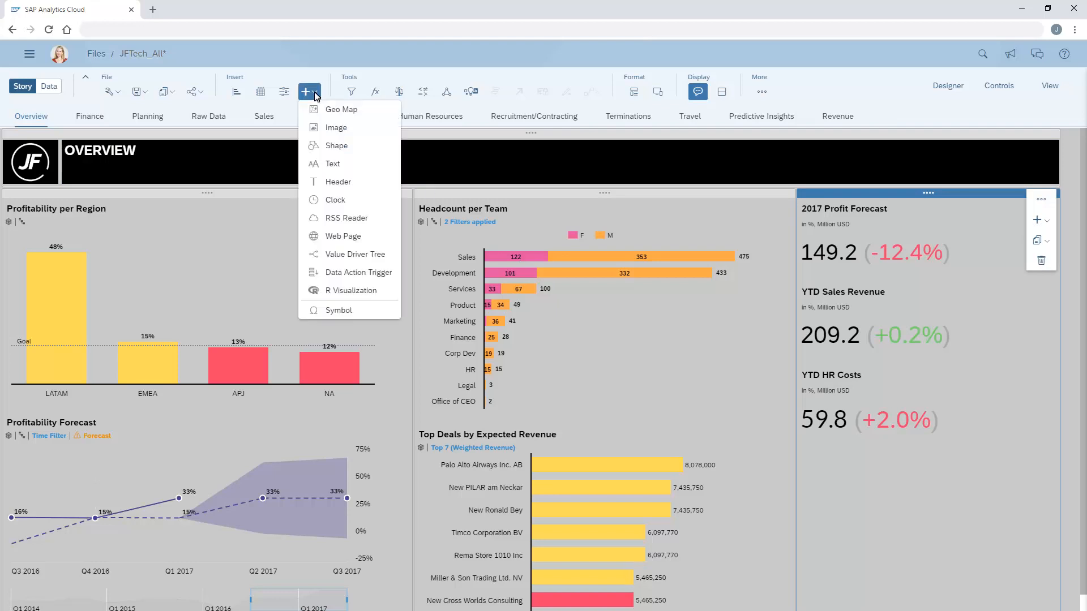
click(337, 148)
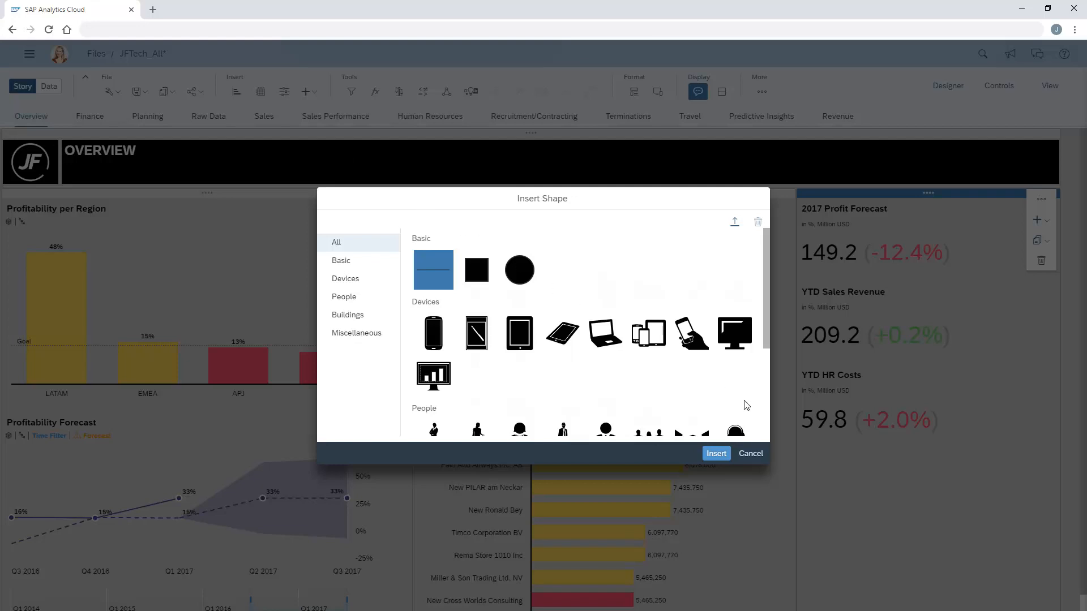
click(765, 418)
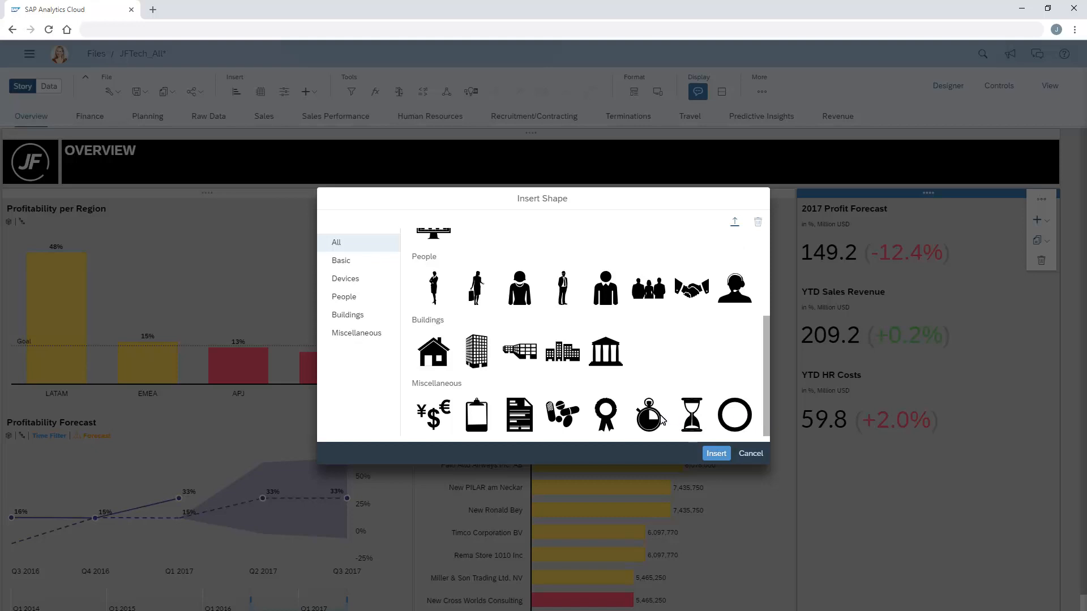
click(521, 424)
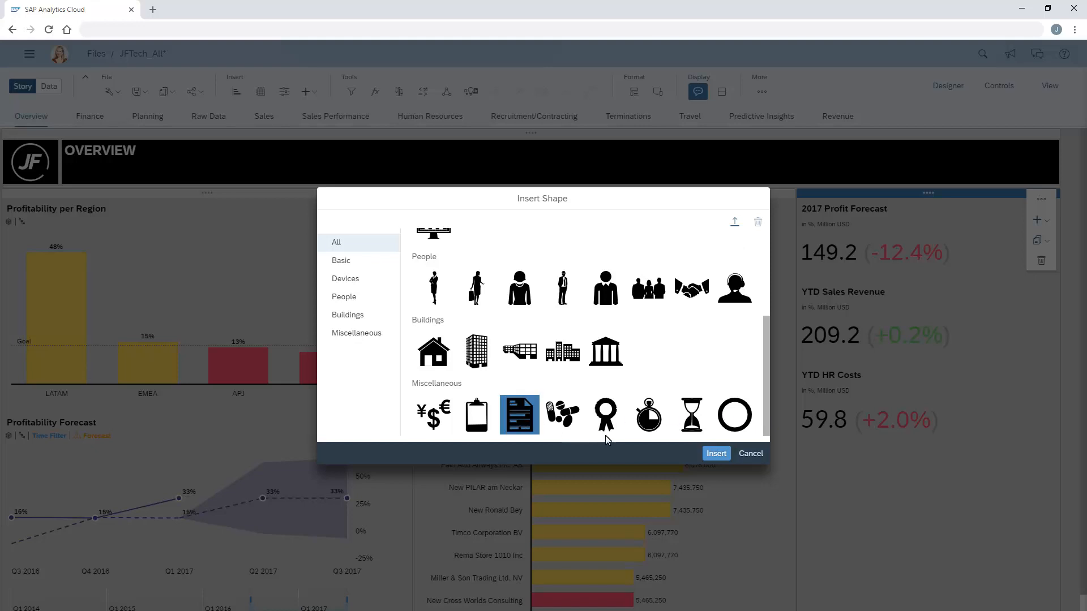
click(716, 454)
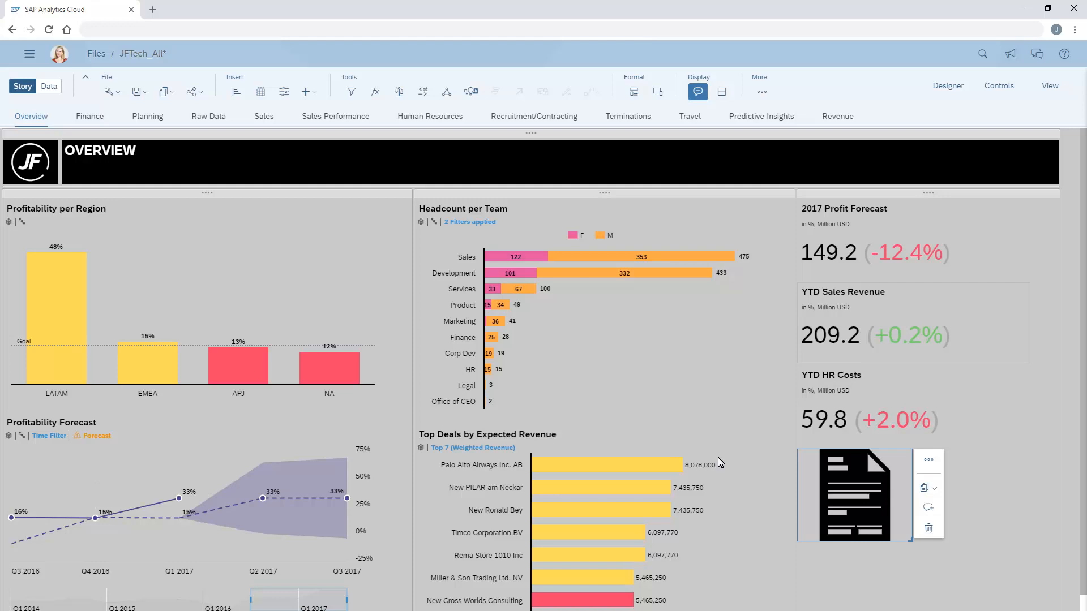
Step: Insert the currency symbols shape on the Revenue page and move it just above the chart's SMB bar
click(839, 116)
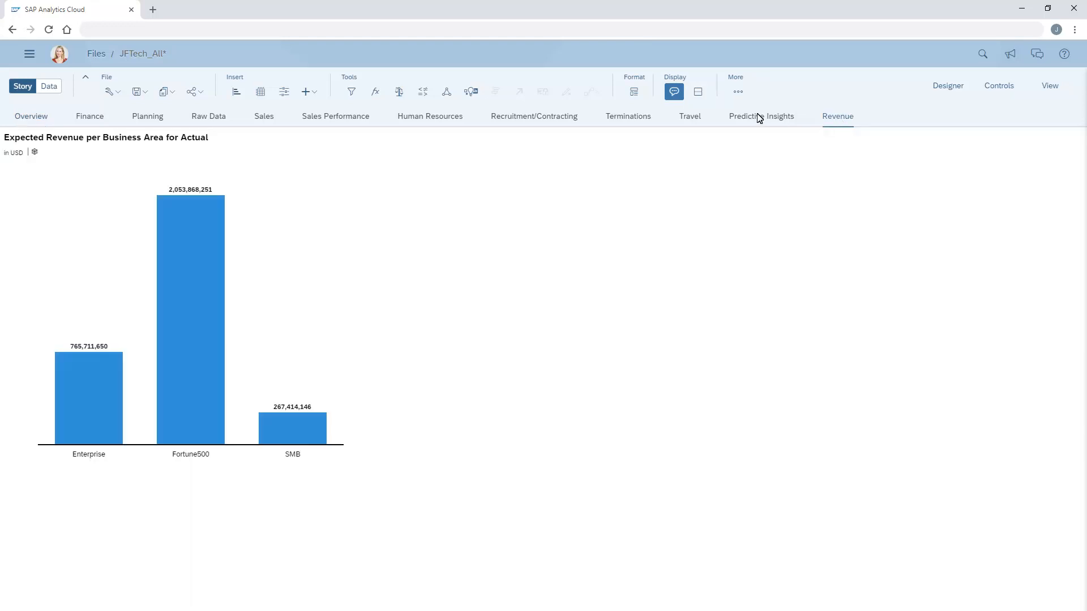
click(315, 93)
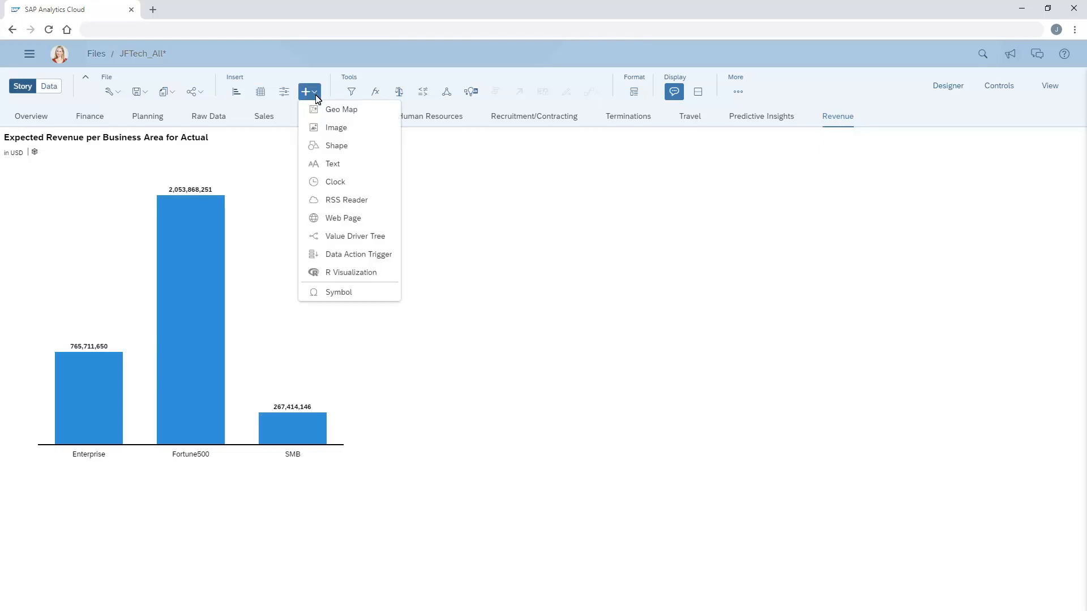
click(335, 146)
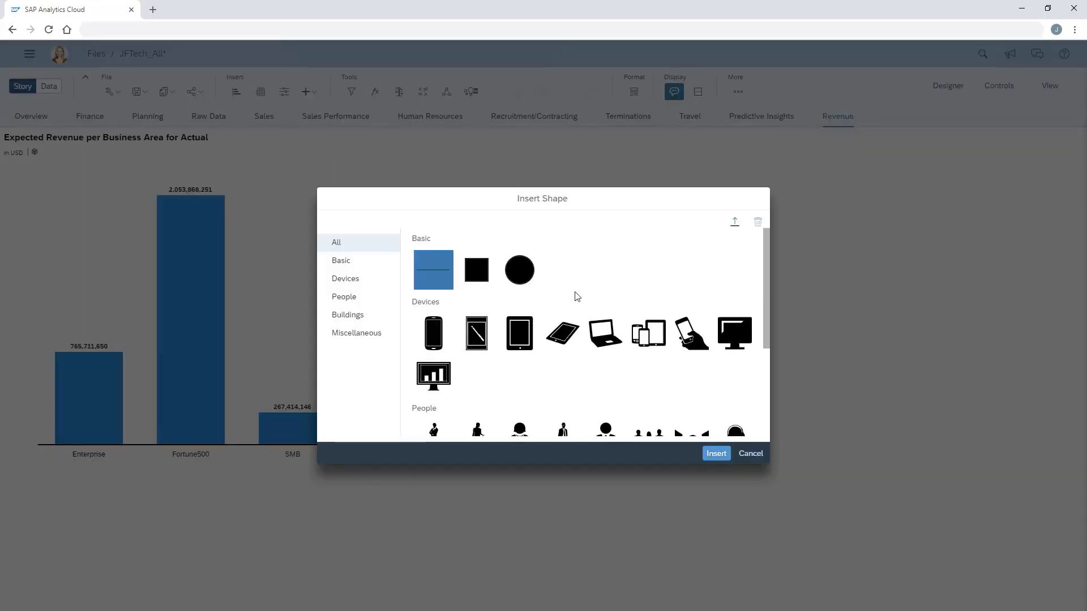
scroll(745, 412, down, 3)
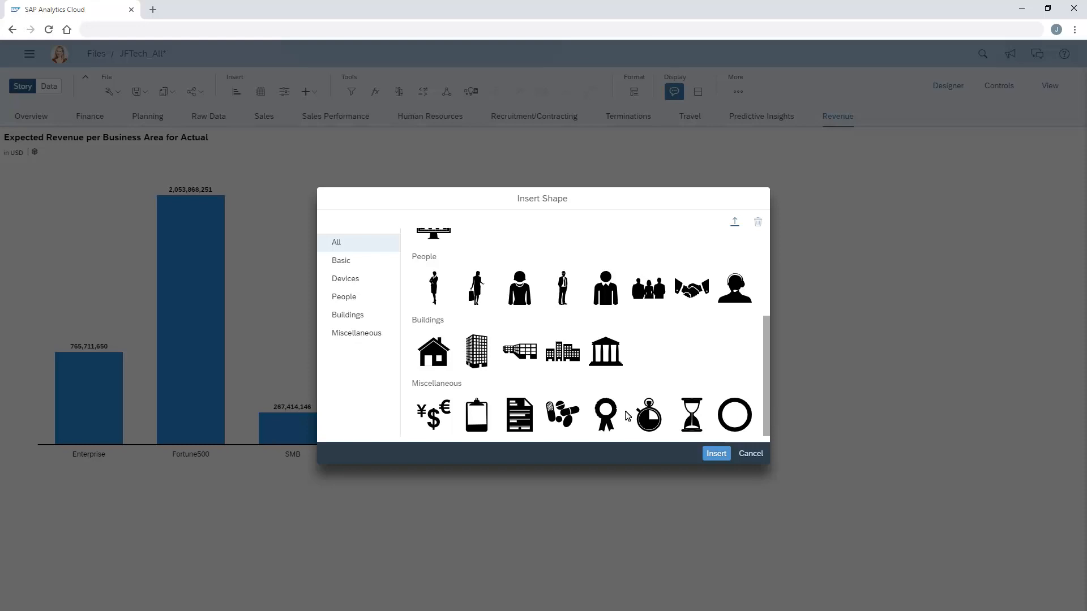
click(434, 422)
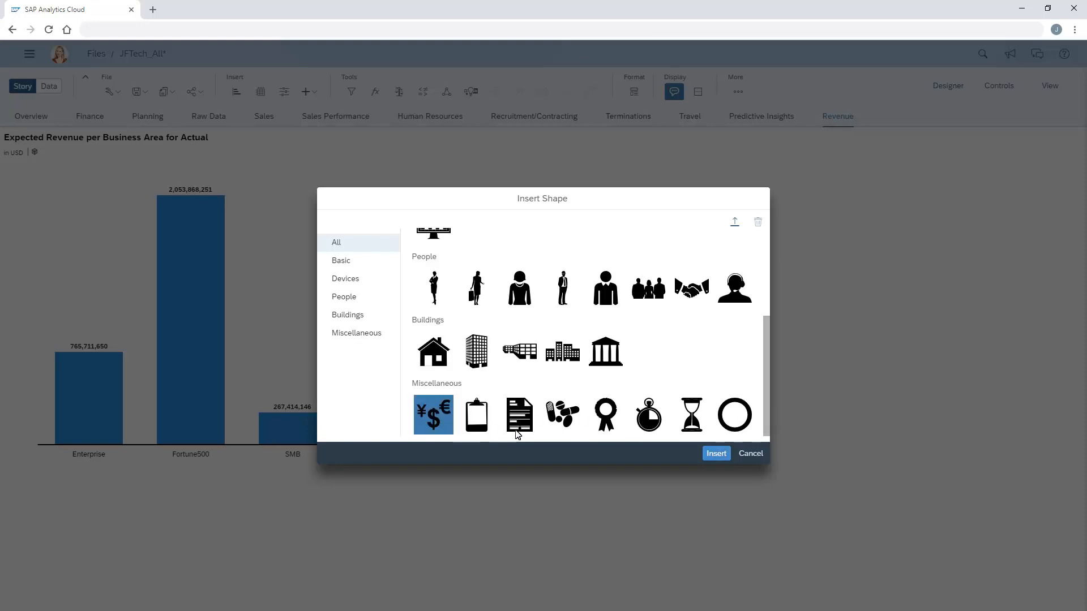
click(716, 454)
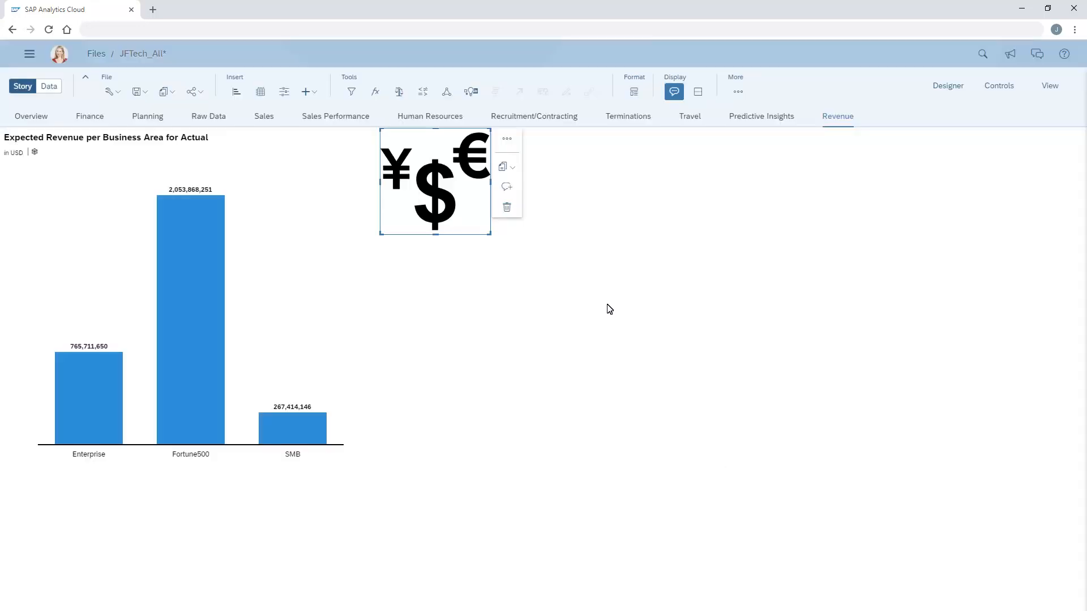
drag(484, 135, 387, 245)
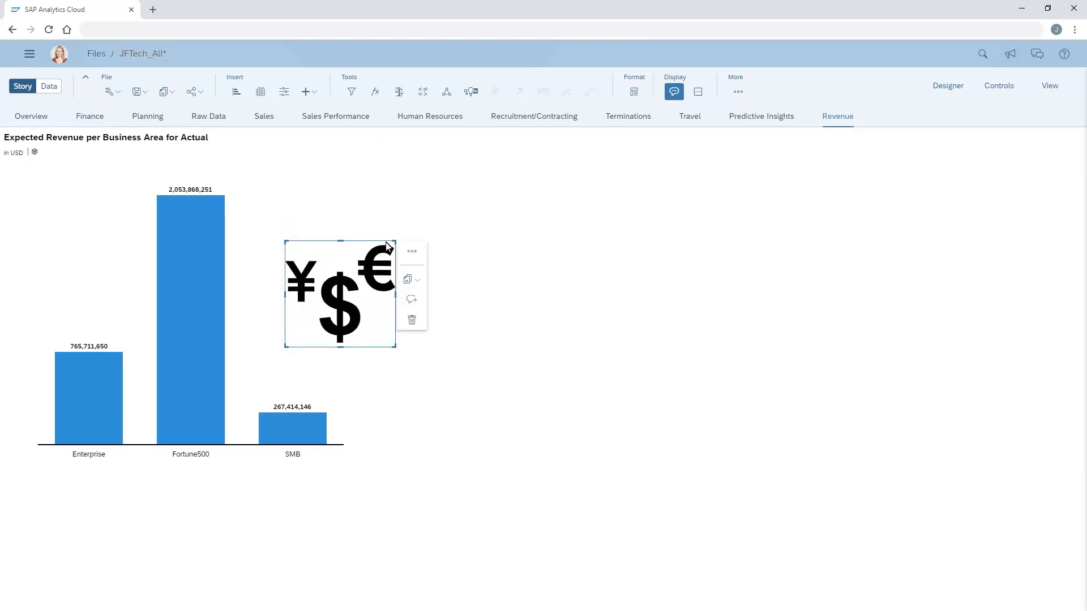